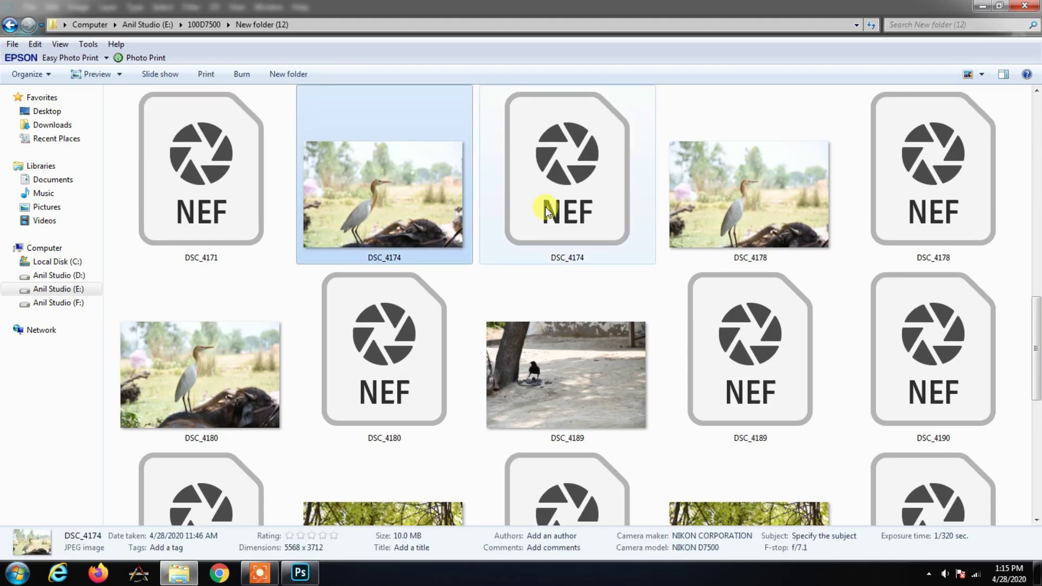
# Step: Open the JPEG and NEF versions of DSC_4174 together in Photoshop
pyautogui.keyDown('ctrl'); pyautogui.click(551, 208); pyautogui.keyUp('ctrl')
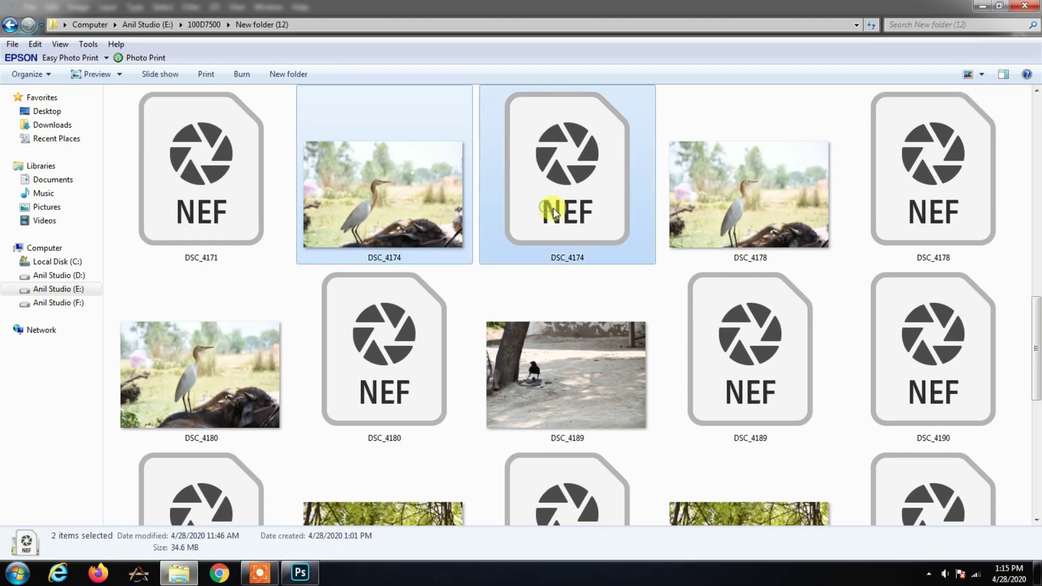
pyautogui.moveTo(551, 208); pyautogui.dragTo(436, 118)
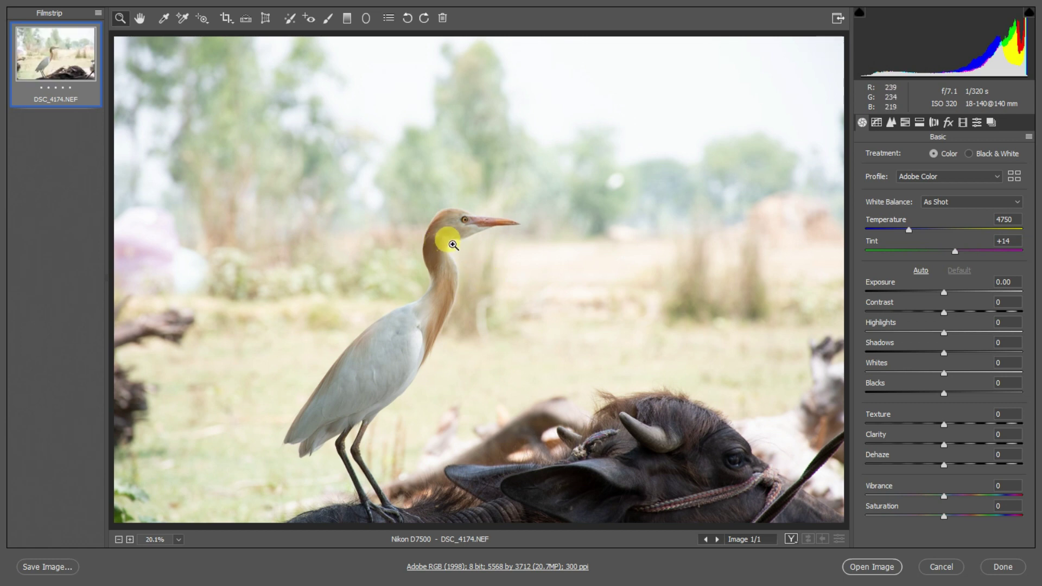
# Step: Set the raw photo's white balance to Temperature 4650 and Tint +19
pyautogui.moveTo(319, 187); pyautogui.dragTo(578, 498)
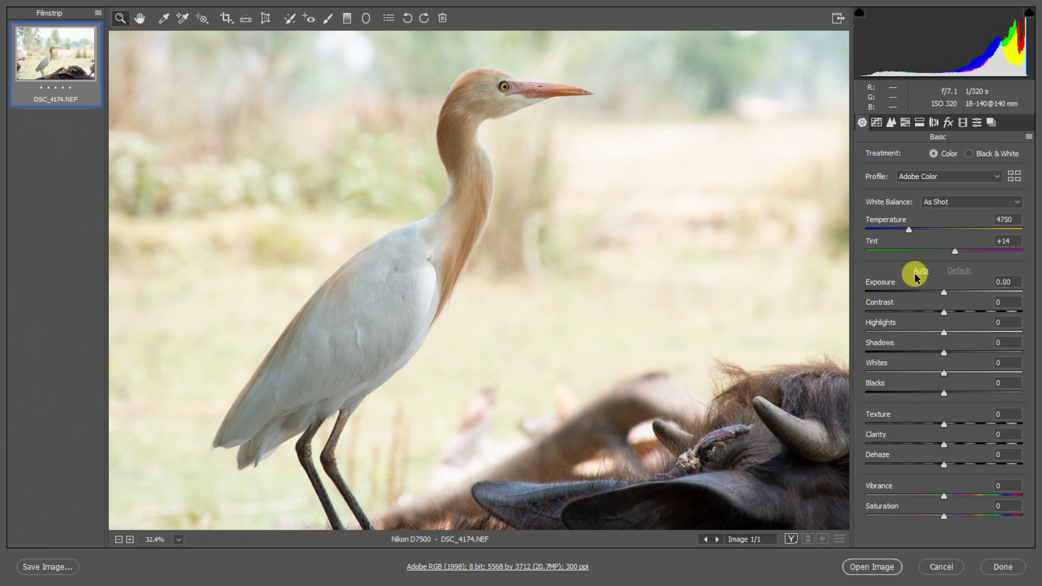
pyautogui.moveTo(911, 234)
pyautogui.mouseDown()
pyautogui.moveTo(900, 235)
pyautogui.moveTo(908, 232)
pyautogui.mouseUp()
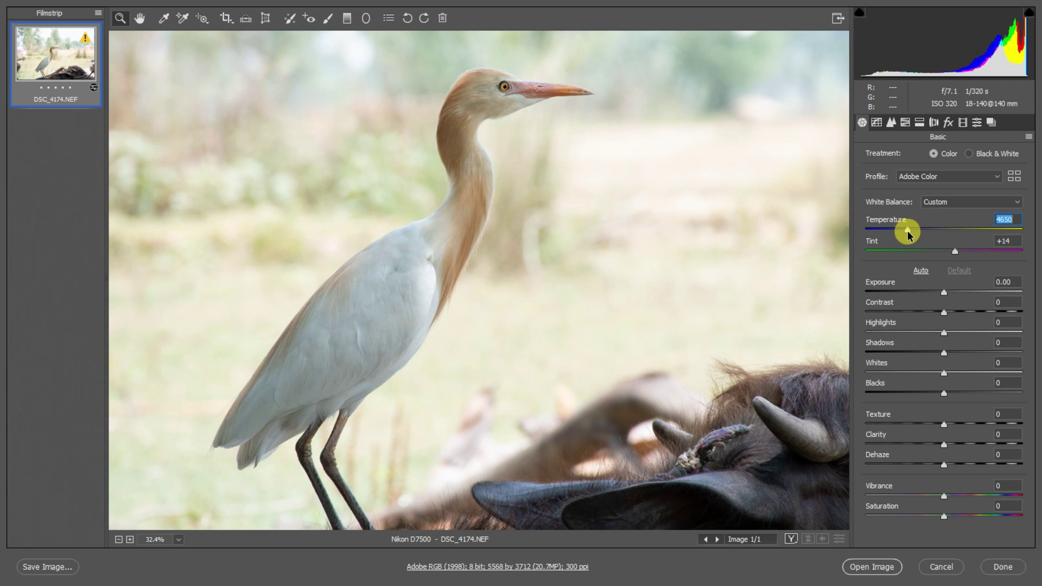
pyautogui.click(956, 253)
pyautogui.moveTo(958, 257); pyautogui.dragTo(961, 257)
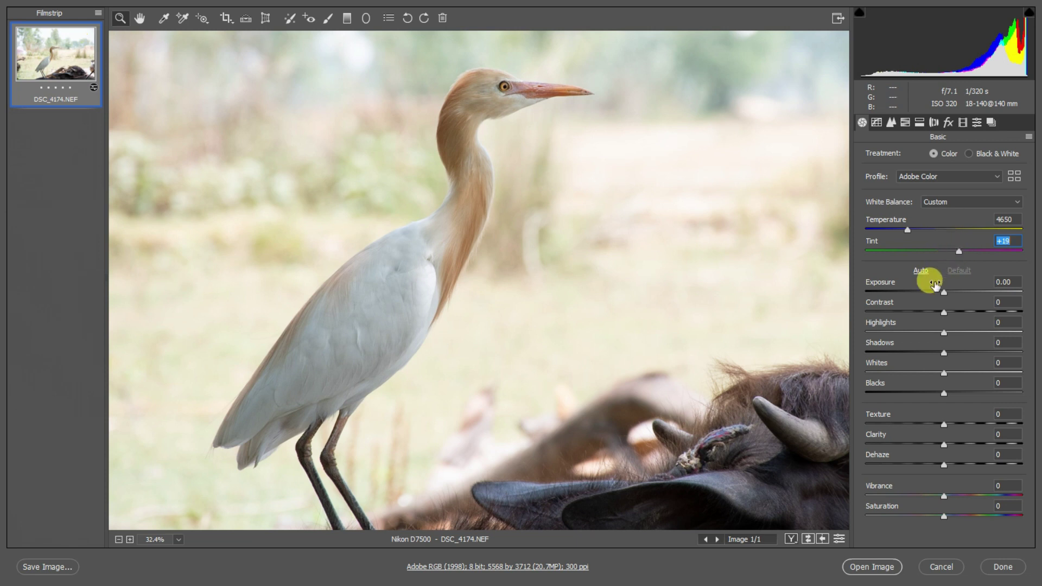
# Step: Adjust the raw photo's basic tone to Exposure -1.10, Contrast +8, Highlights +68 and Shadows -73
pyautogui.click(944, 294)
pyautogui.moveTo(944, 296); pyautogui.dragTo(927, 295)
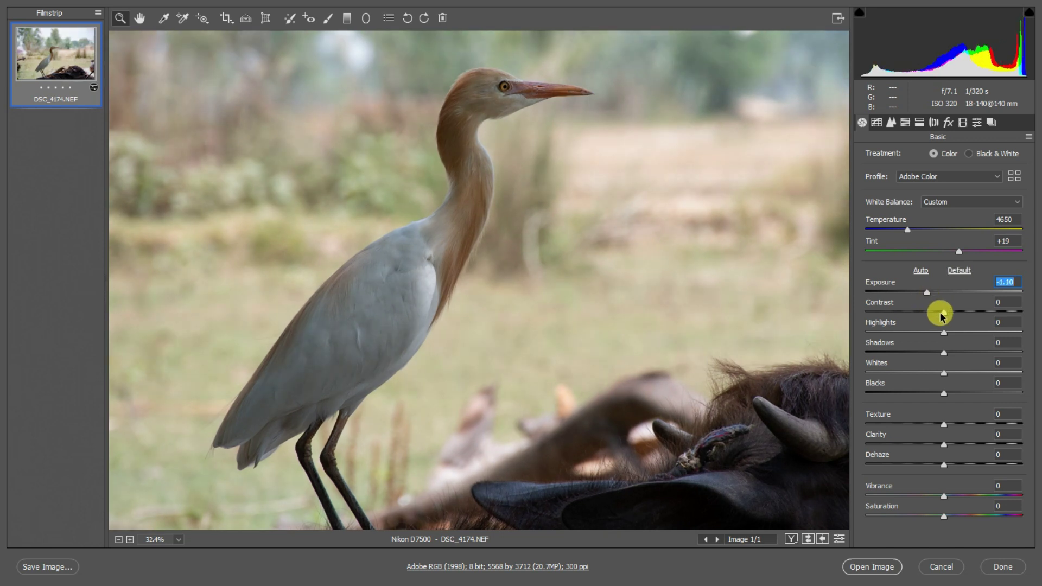
pyautogui.moveTo(944, 315); pyautogui.dragTo(897, 365)
pyautogui.moveTo(977, 337)
pyautogui.mouseDown()
pyautogui.moveTo(1031, 333)
pyautogui.moveTo(996, 345)
pyautogui.moveTo(902, 342)
pyautogui.moveTo(1024, 340)
pyautogui.moveTo(996, 344)
pyautogui.mouseUp()
pyautogui.moveTo(928, 357); pyautogui.dragTo(887, 357)
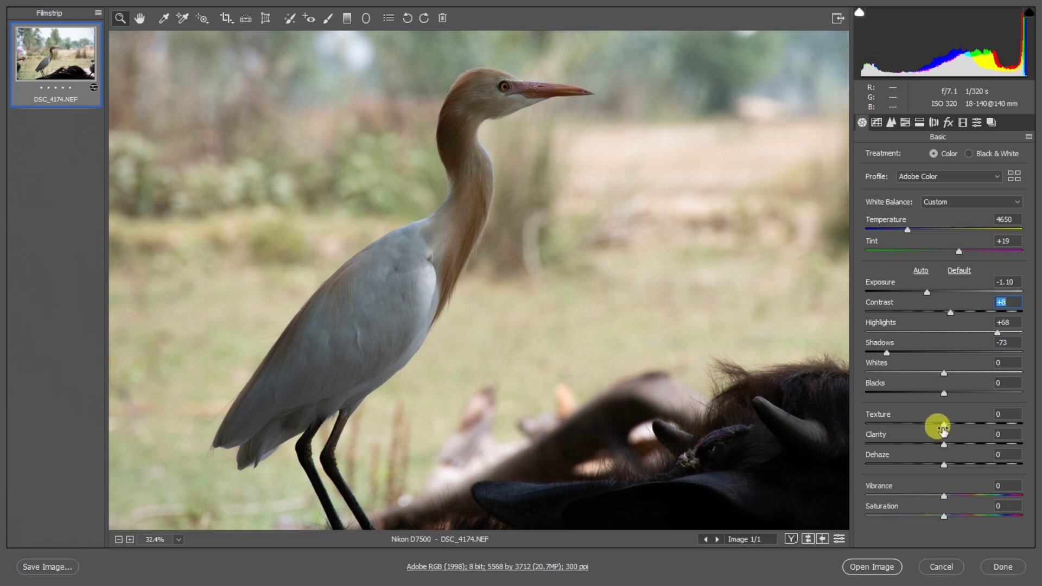
# Step: Set Blacks to -21, Texture to +22, Clarity to +11, Dehaze to +8, Exposure to -0.80 and Saturation to +8
pyautogui.moveTo(945, 398); pyautogui.dragTo(951, 468)
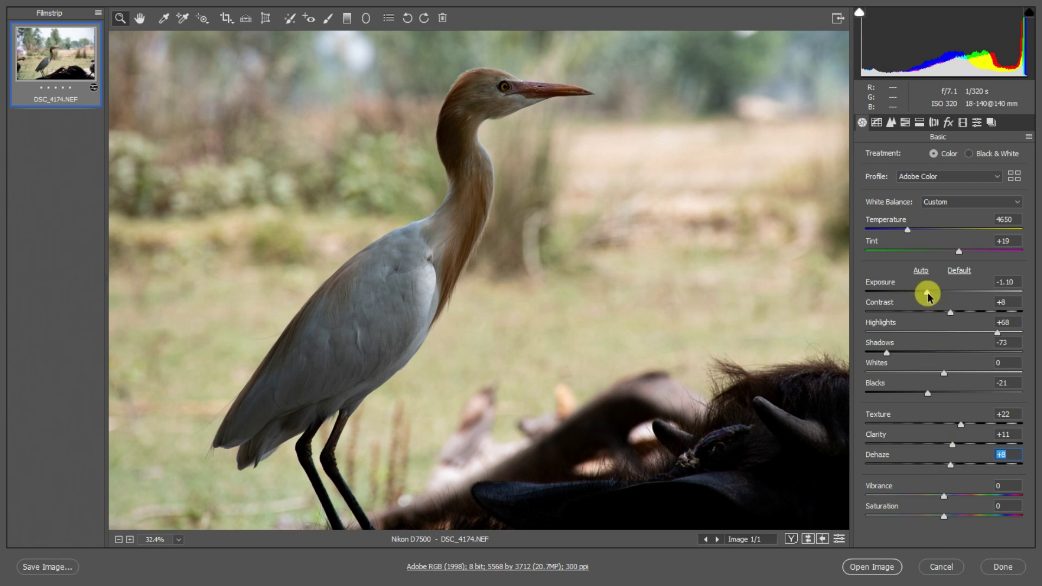
pyautogui.moveTo(928, 295); pyautogui.dragTo(932, 295)
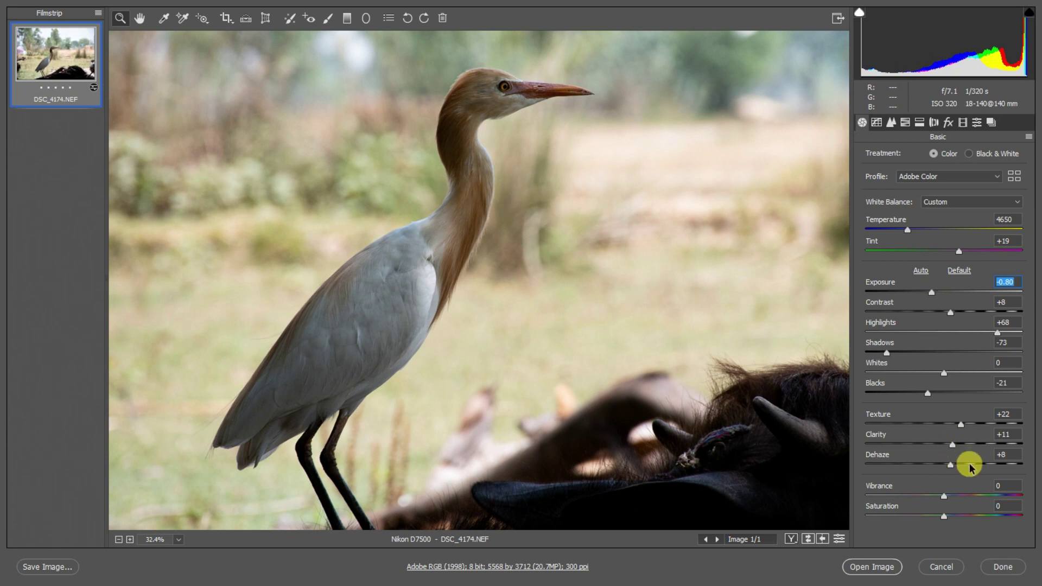
pyautogui.moveTo(946, 518); pyautogui.dragTo(953, 520)
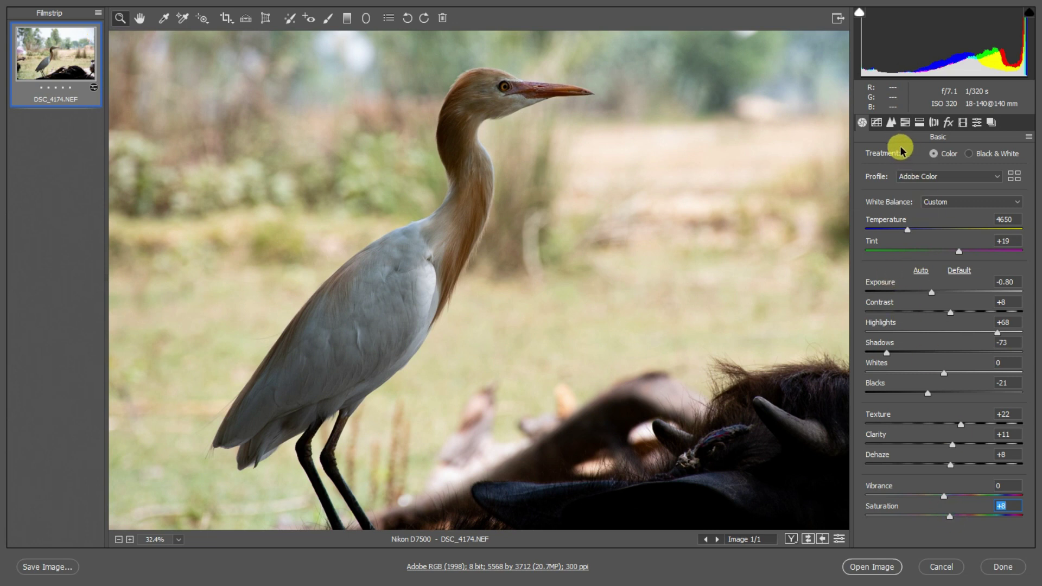
# Step: Set the sharpening Amount to 108 with Masking 100, and the Luminance noise reduction to 20
pyautogui.click(891, 123)
pyautogui.click(897, 283)
pyautogui.press('alt')
pyautogui.moveTo(869, 243); pyautogui.dragTo(1017, 242)
pyautogui.moveTo(908, 176); pyautogui.dragTo(979, 183)
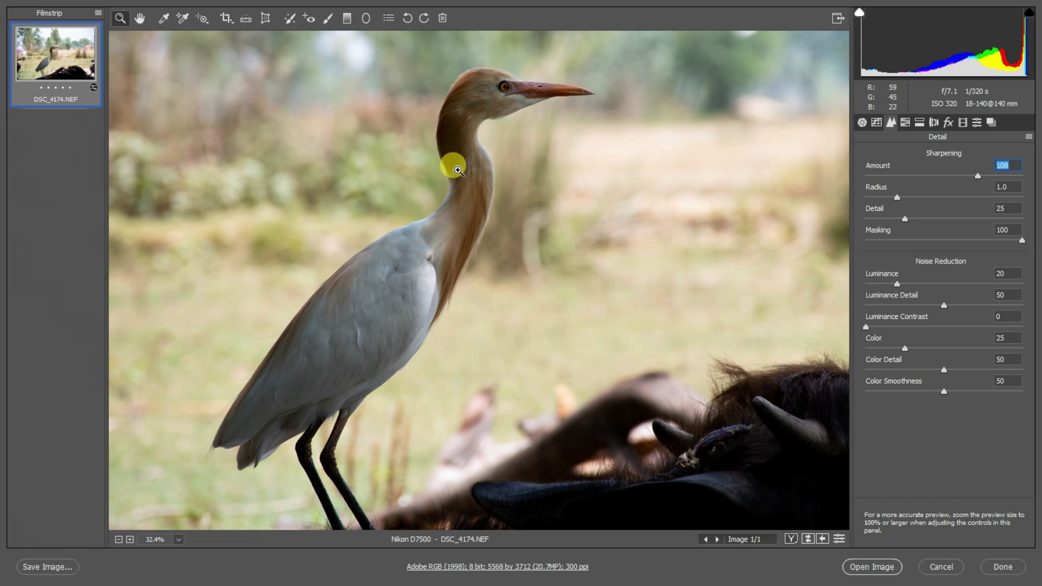
# Step: Set the HSL saturation to Yellows -38, Greens +11 and Aquas -7, and the hue to Yellows -53 and Greens -33
pyautogui.click(905, 123)
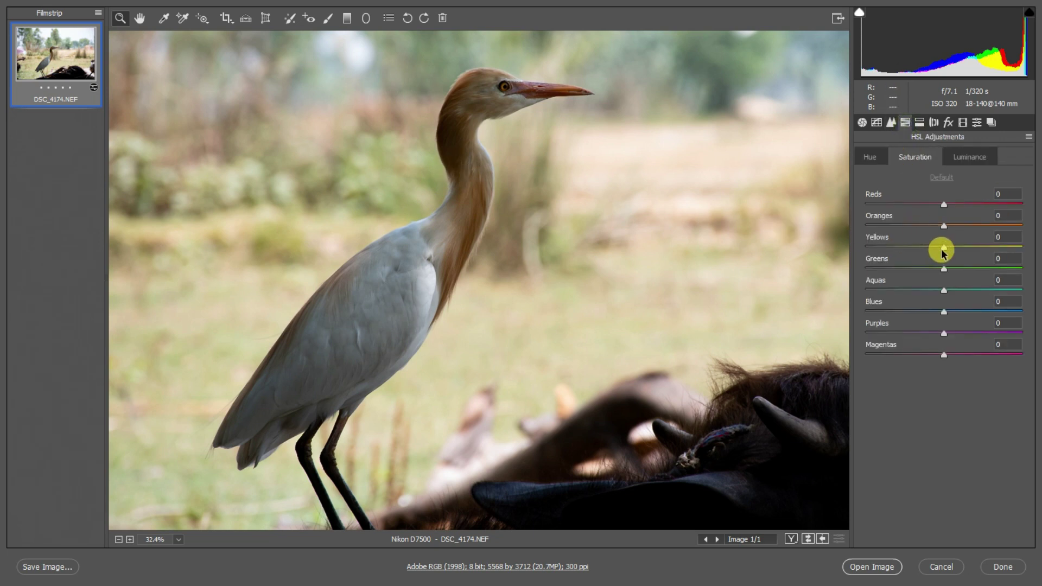
pyautogui.moveTo(942, 253); pyautogui.dragTo(914, 253)
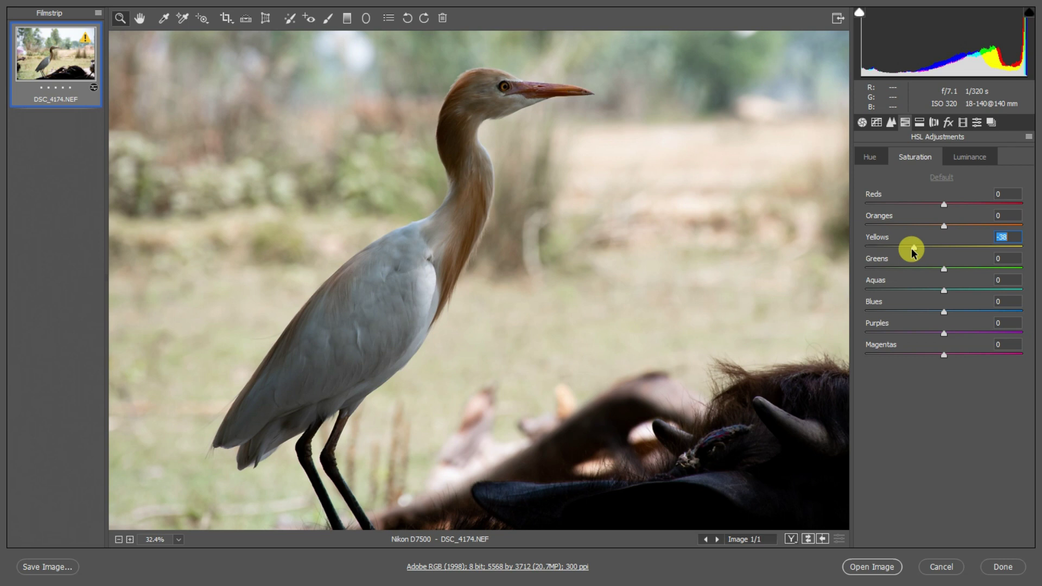
pyautogui.moveTo(944, 270); pyautogui.dragTo(940, 296)
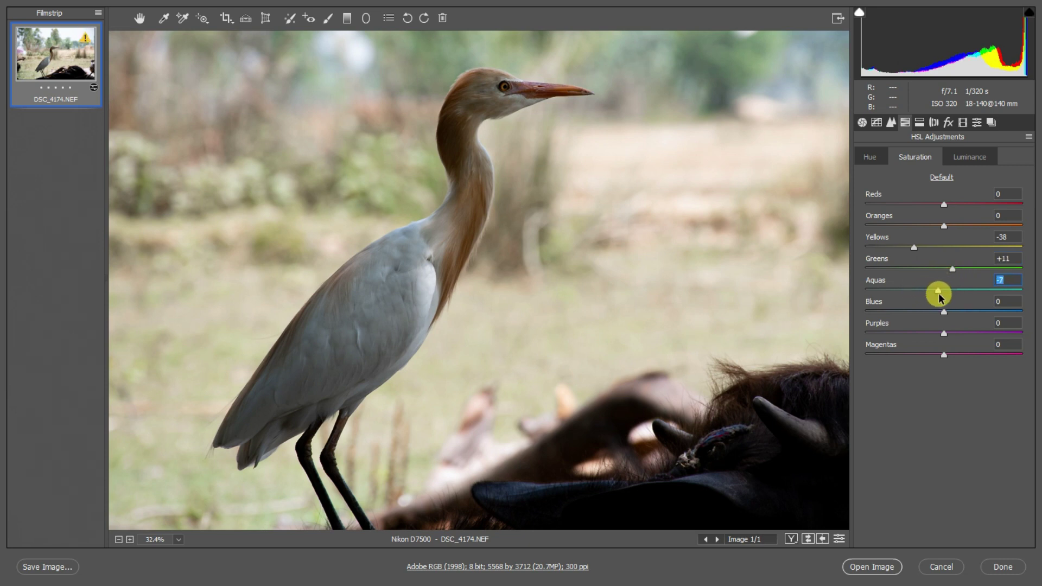
pyautogui.click(874, 158)
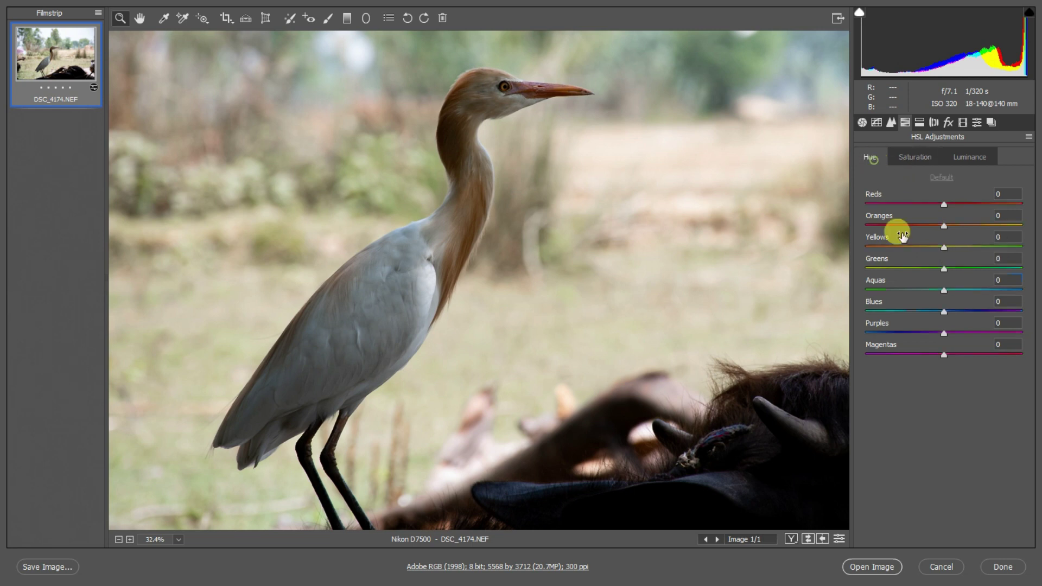
pyautogui.moveTo(941, 250); pyautogui.dragTo(919, 276)
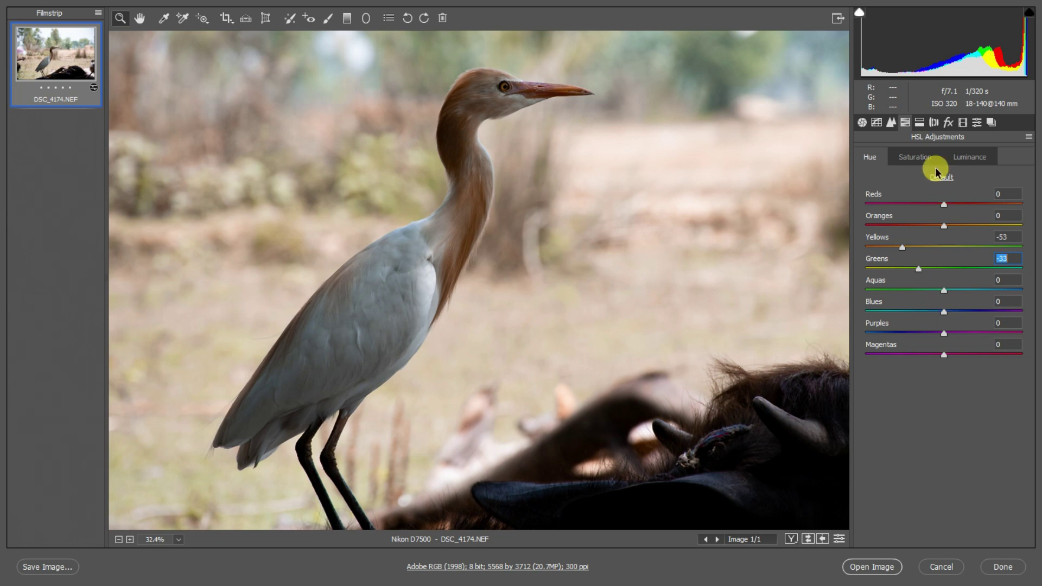
# Step: Strongly lower the HSL luminance of the Greens and Aquas
pyautogui.click(969, 158)
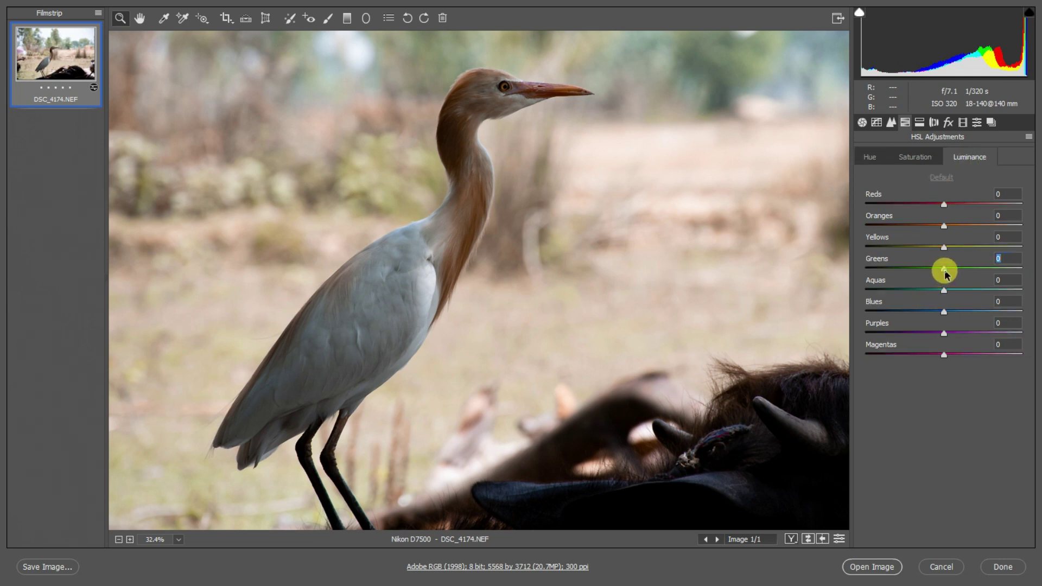
pyautogui.moveTo(944, 269); pyautogui.dragTo(871, 283)
pyautogui.moveTo(945, 293); pyautogui.dragTo(892, 299)
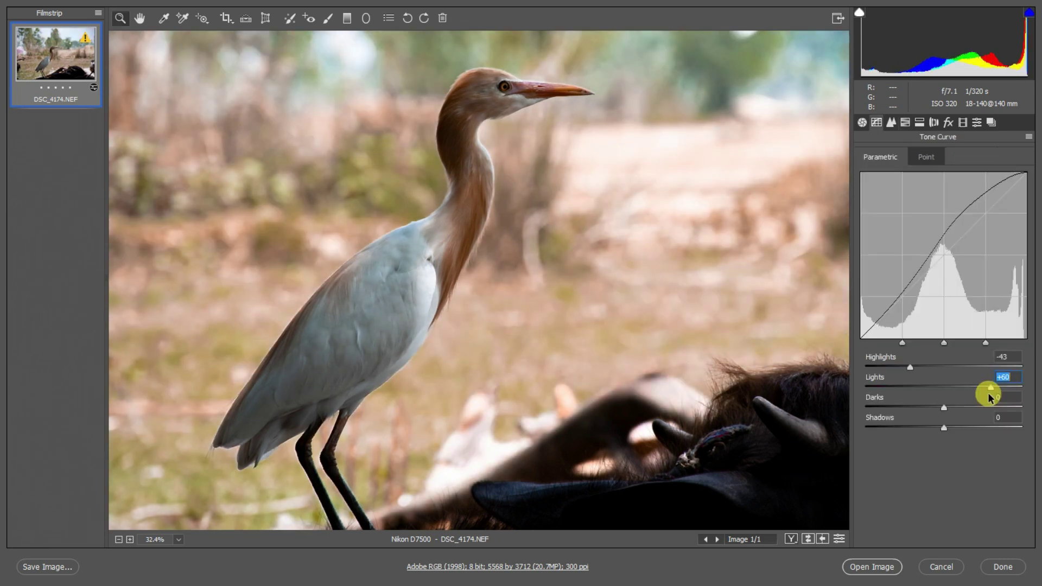
# Step: Set the parametric tone curve to Highlights -63, Lights +54, Darks +3 and Shadows -26, and add a midtone point to the RGB point curve
pyautogui.moveTo(986, 395); pyautogui.dragTo(926, 439)
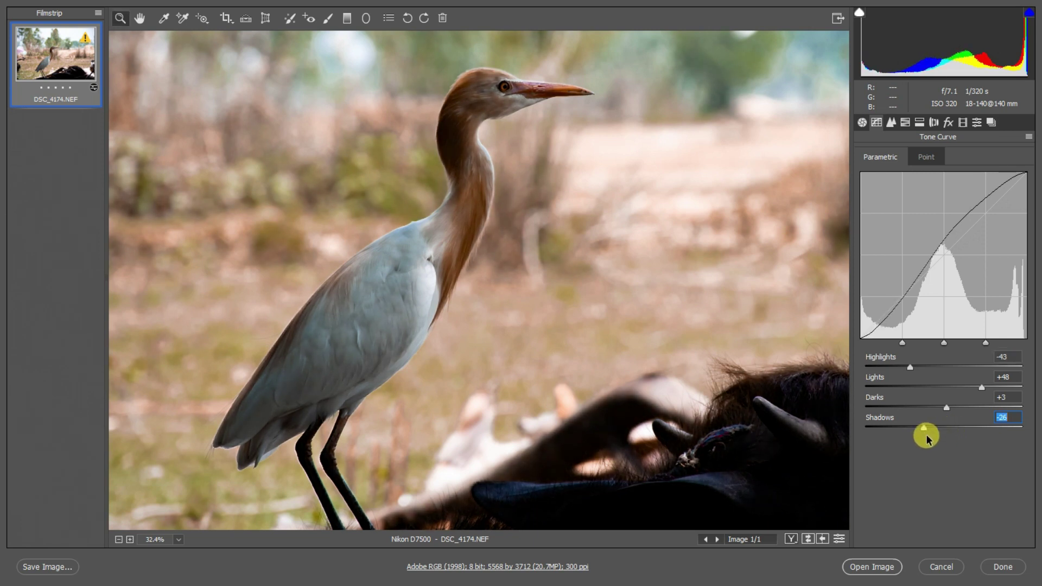
pyautogui.click(984, 387)
pyautogui.moveTo(984, 387); pyautogui.dragTo(987, 387)
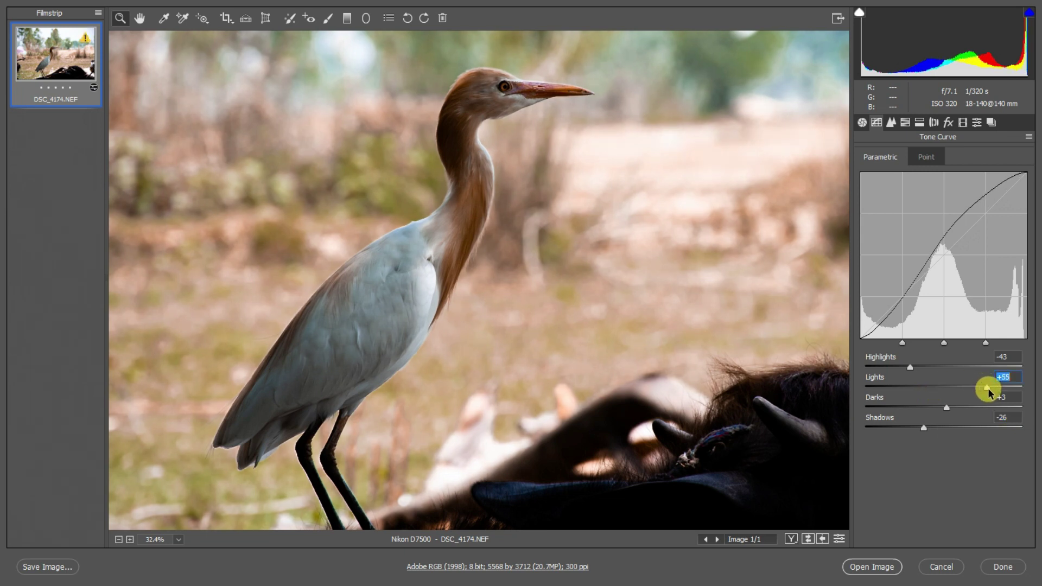
pyautogui.click(909, 370)
pyautogui.moveTo(910, 371)
pyautogui.mouseDown()
pyautogui.moveTo(930, 370)
pyautogui.moveTo(892, 371)
pyautogui.mouseUp()
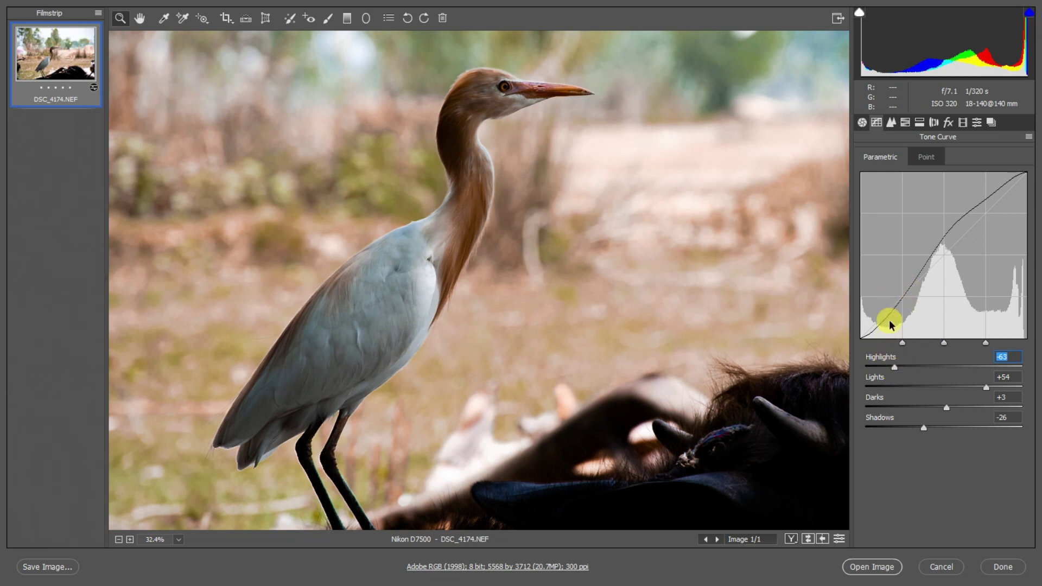
pyautogui.click(926, 157)
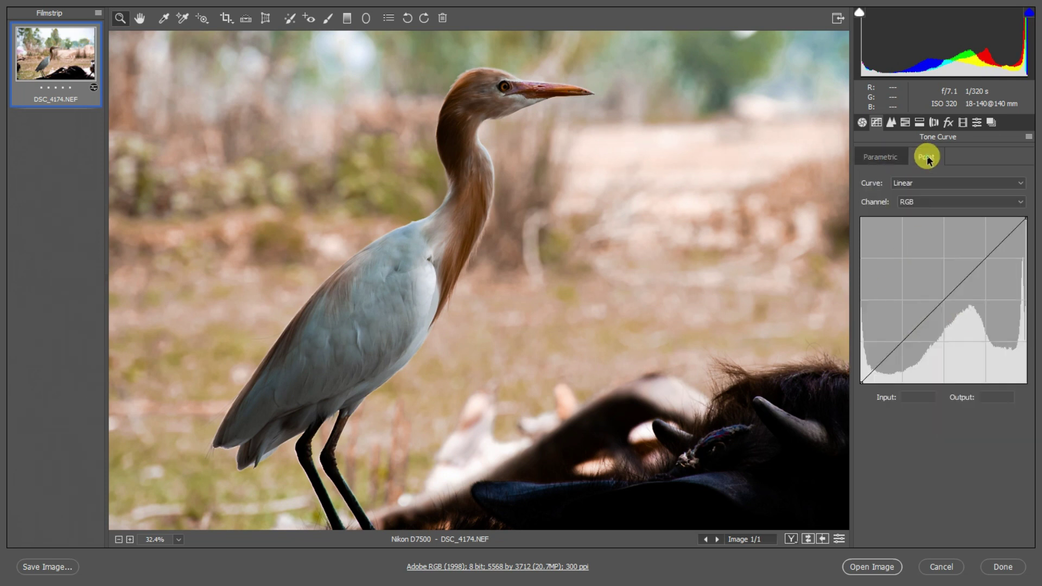
pyautogui.click(940, 298)
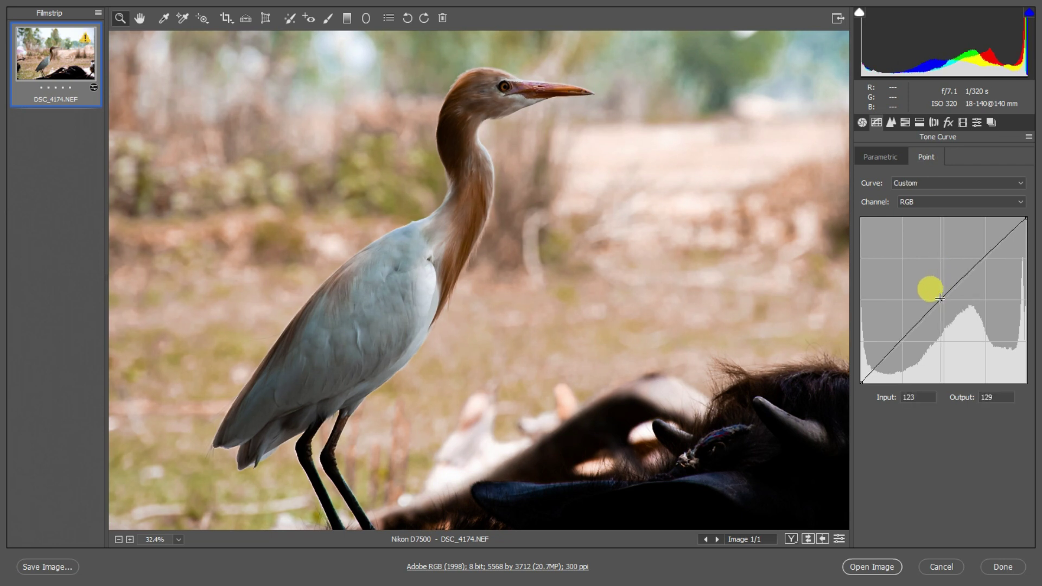
# Step: Cool the white balance to Temperature 4150 and raise the Tint to +32
pyautogui.click(862, 122)
pyautogui.moveTo(908, 233)
pyautogui.mouseDown()
pyautogui.moveTo(918, 230)
pyautogui.moveTo(902, 234)
pyautogui.mouseUp()
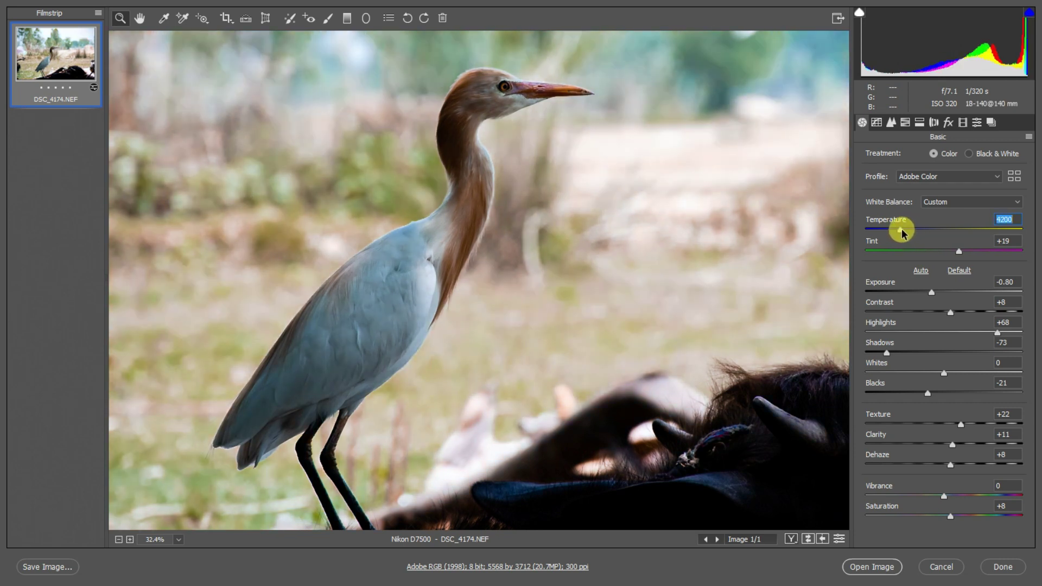
pyautogui.moveTo(900, 233)
pyautogui.mouseDown()
pyautogui.moveTo(882, 235)
pyautogui.moveTo(892, 237)
pyautogui.mouseUp()
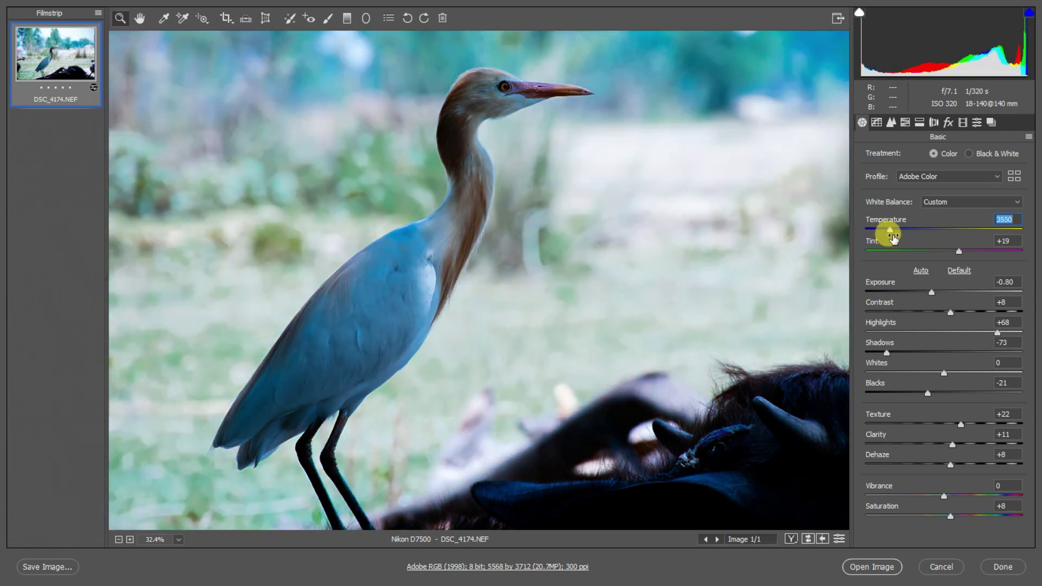
pyautogui.moveTo(890, 232); pyautogui.dragTo(897, 234)
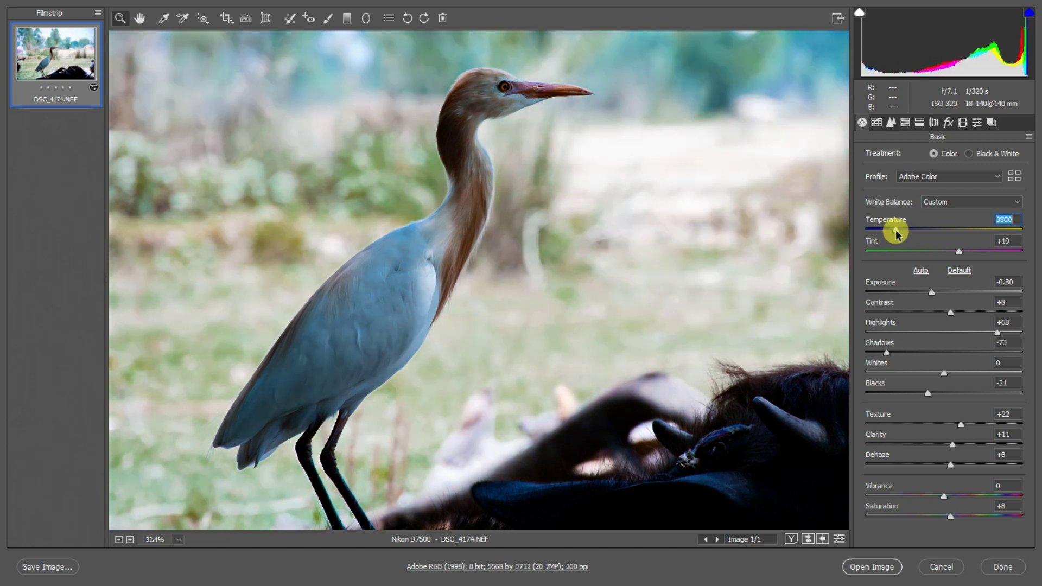
pyautogui.click(959, 253)
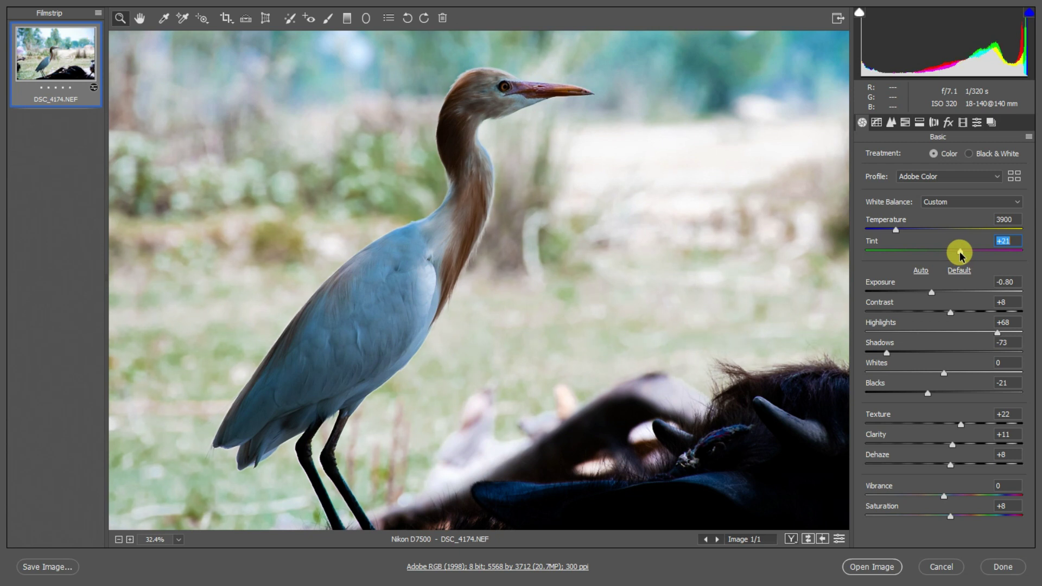
pyautogui.moveTo(967, 255); pyautogui.dragTo(970, 257)
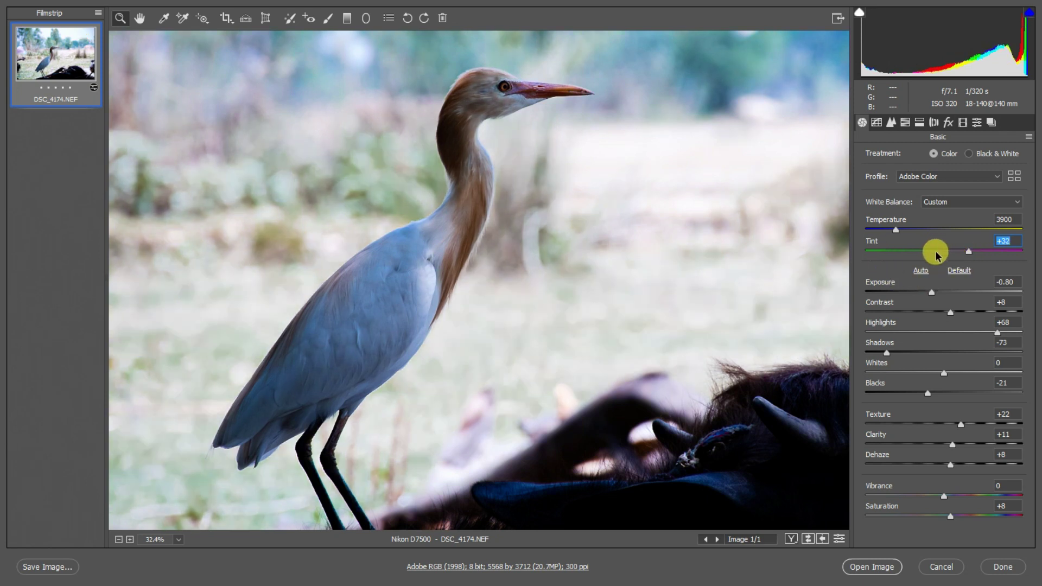
pyautogui.moveTo(896, 232); pyautogui.dragTo(899, 233)
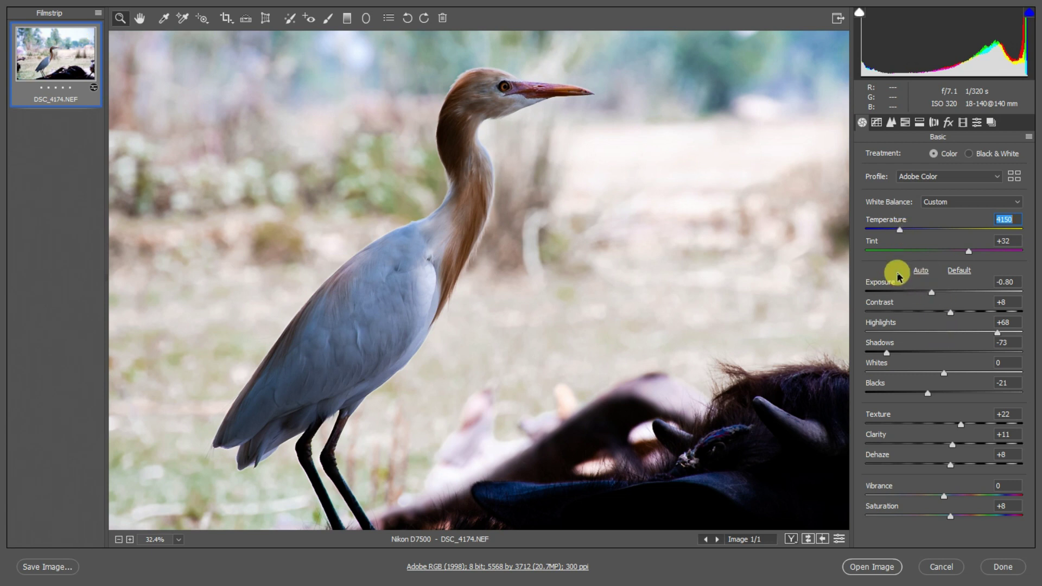
# Step: Open the developed raw image as a Photoshop document and hide the surrounding panels to inspect it
pyautogui.click(885, 567)
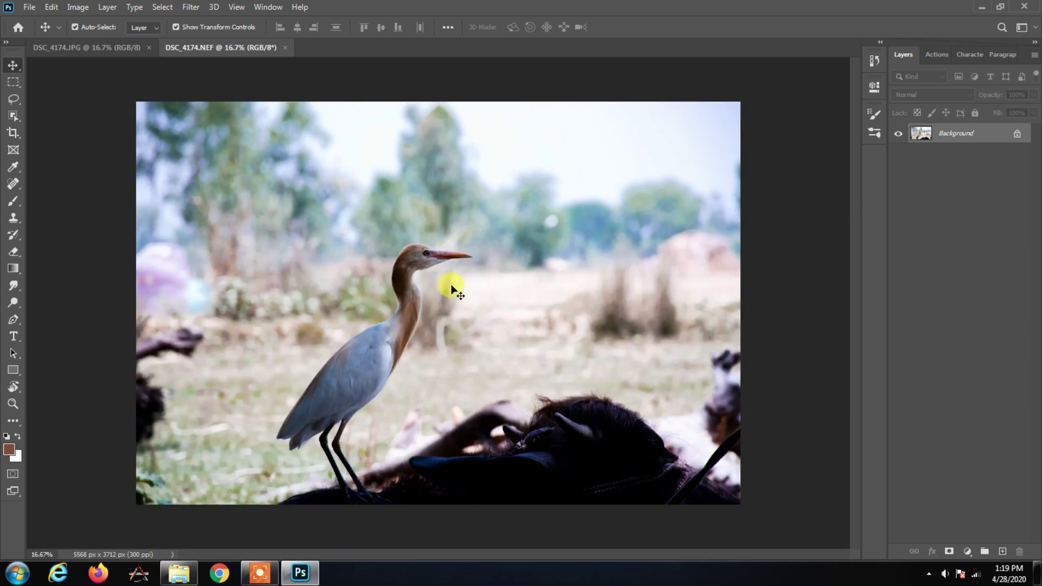
pyautogui.scroll(5, 391, 305)
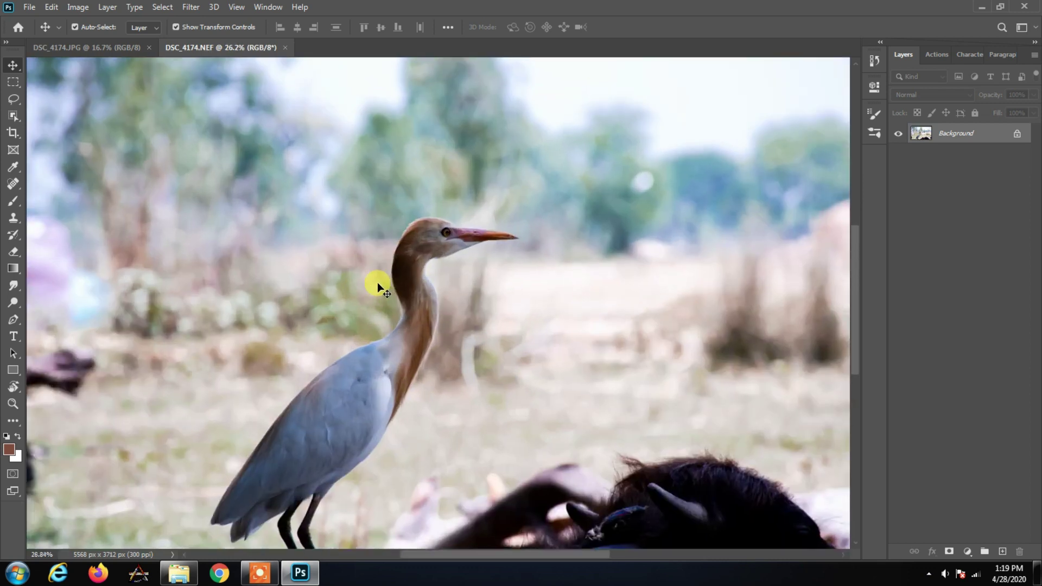
pyautogui.scroll(-4, 457, 259)
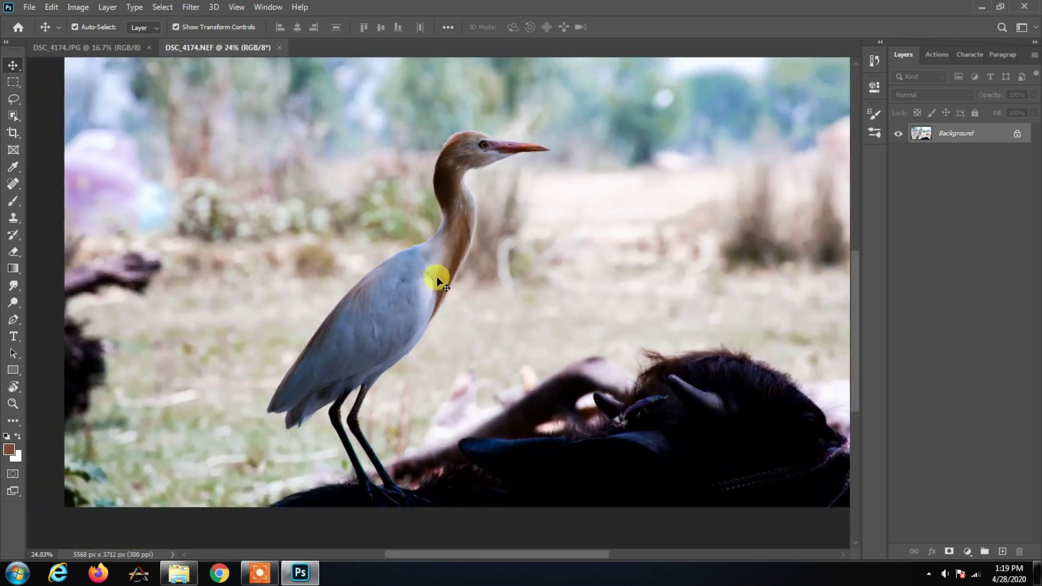
pyautogui.press('Tab')
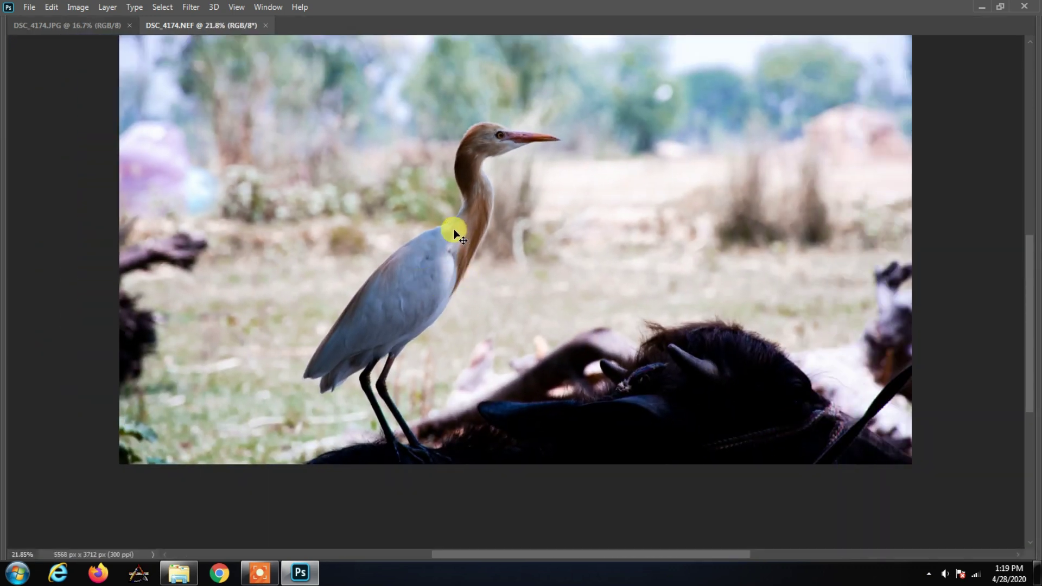
pyautogui.moveTo(470, 198); pyautogui.dragTo(465, 302)
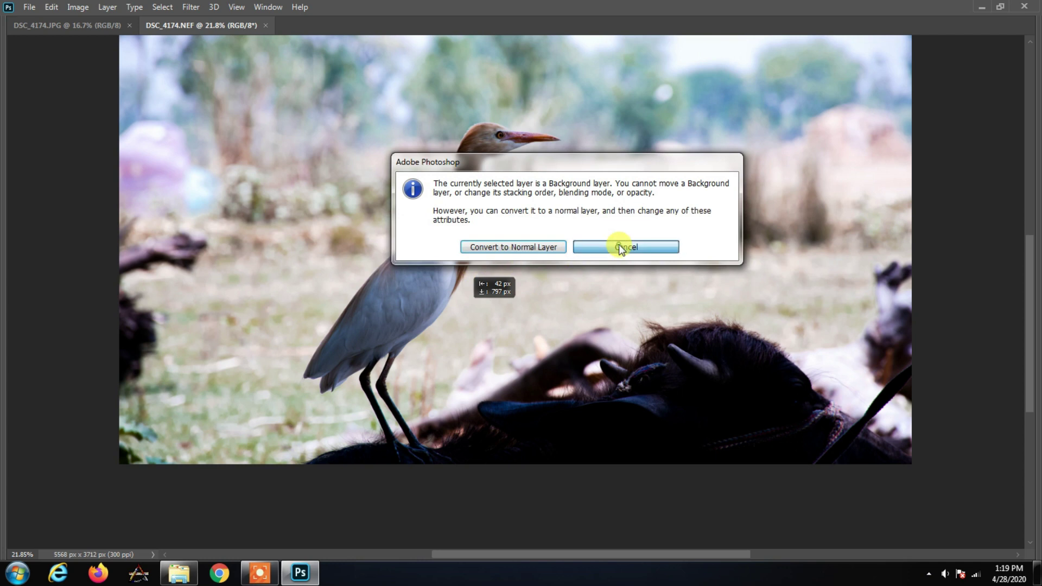
pyautogui.click(619, 243)
# Step: Arrange the DSC_4174 JPG and NEF documents side by side to compare the original with the edit
pyautogui.scroll(-2, 513, 270)
pyautogui.hotkey('ctrl', '0')
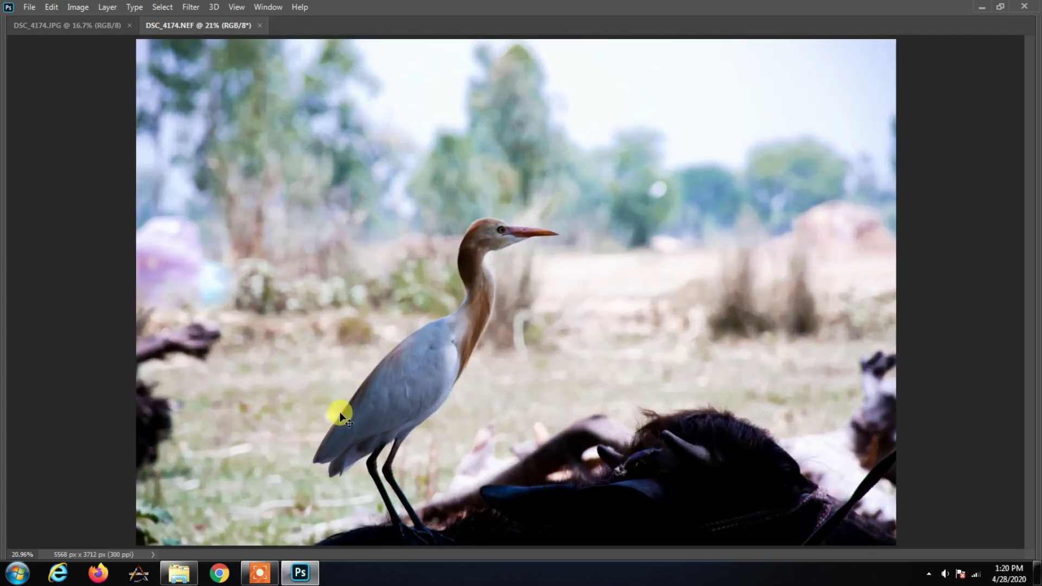
pyautogui.scroll(-1, 396, 360)
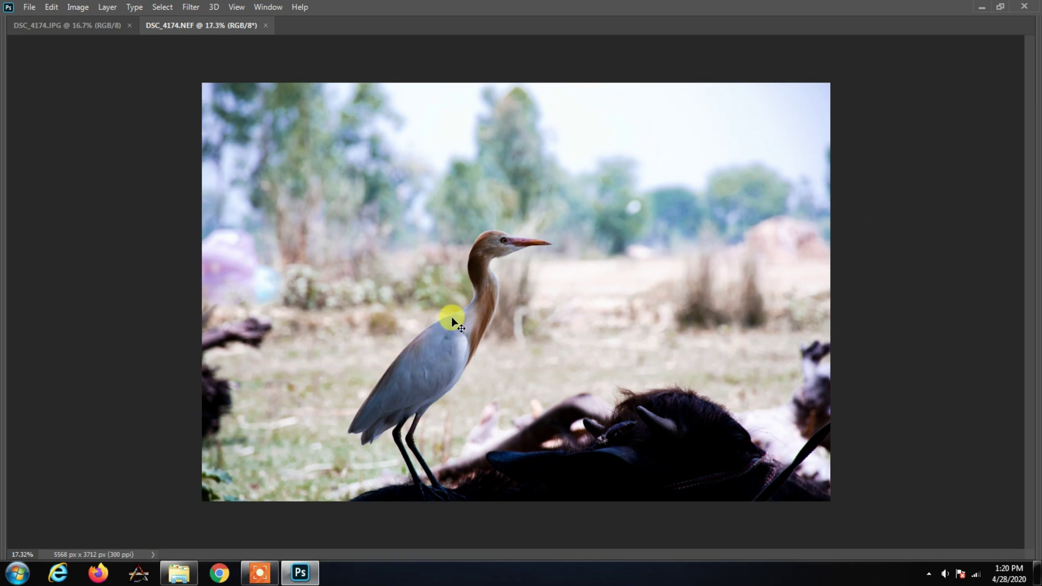
pyautogui.moveTo(92, 27); pyautogui.dragTo(593, 342)
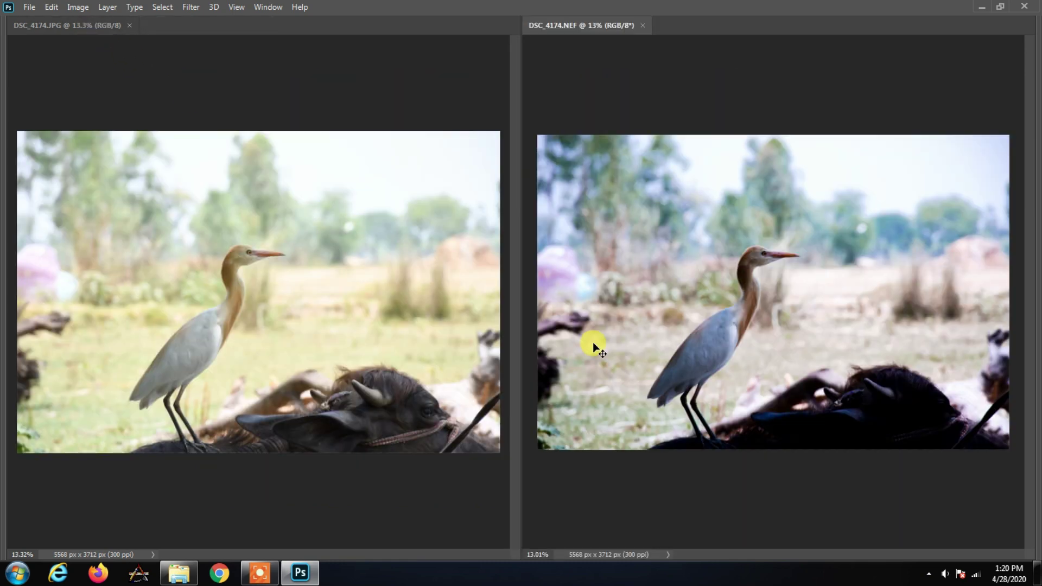